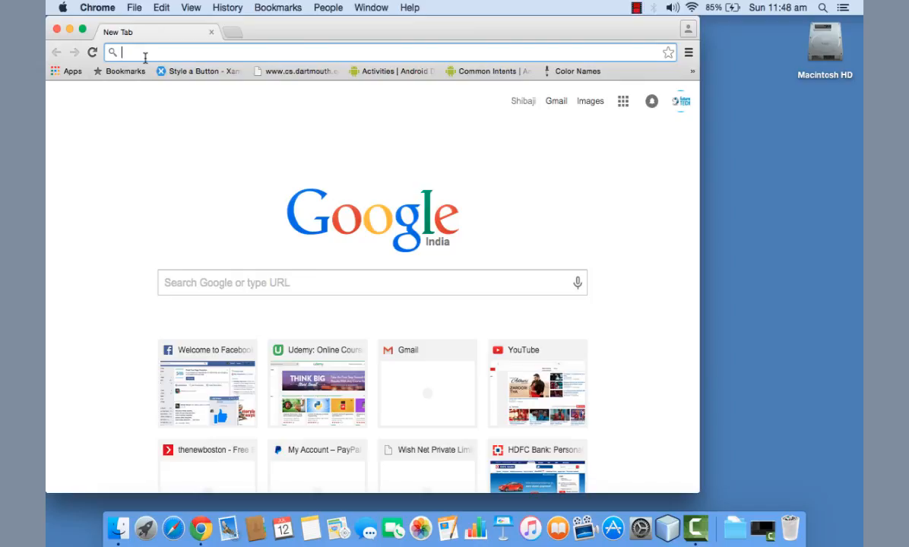
type("www.cod")
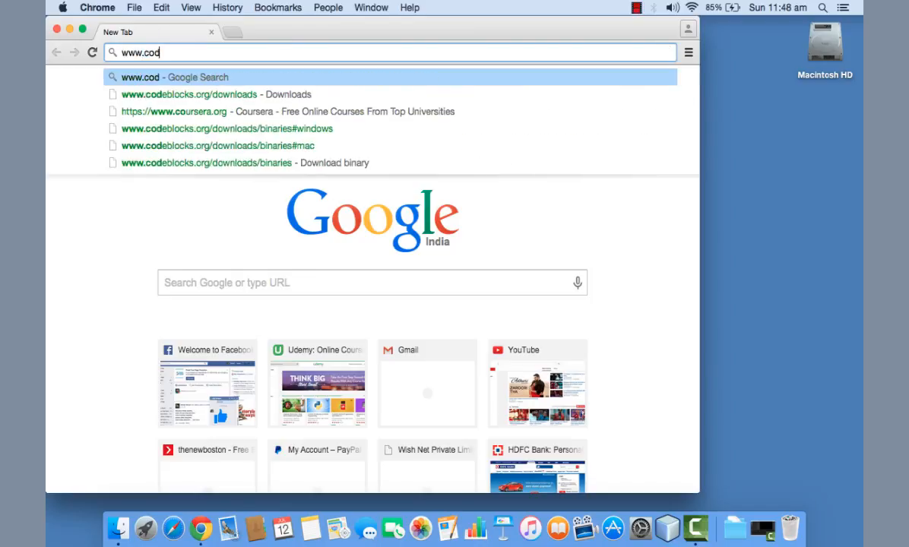
type("eblocks")
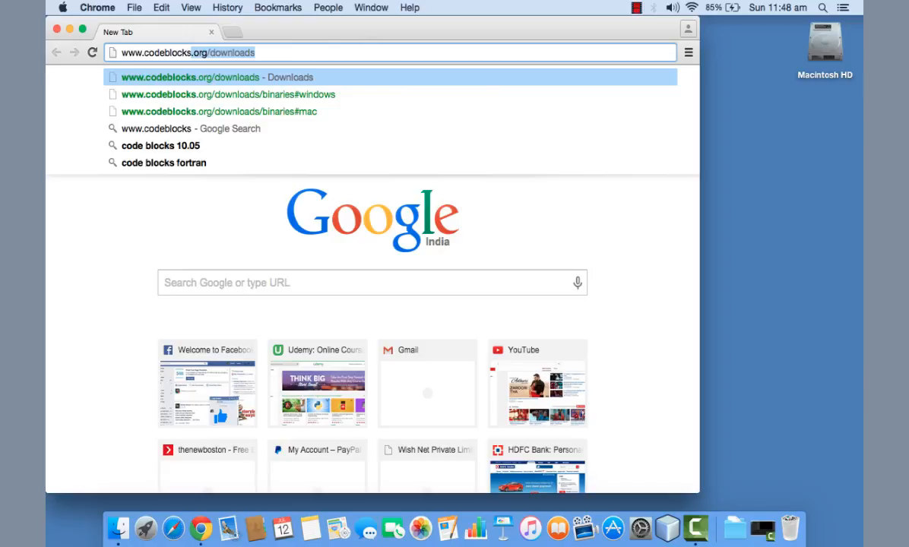
key("Return")
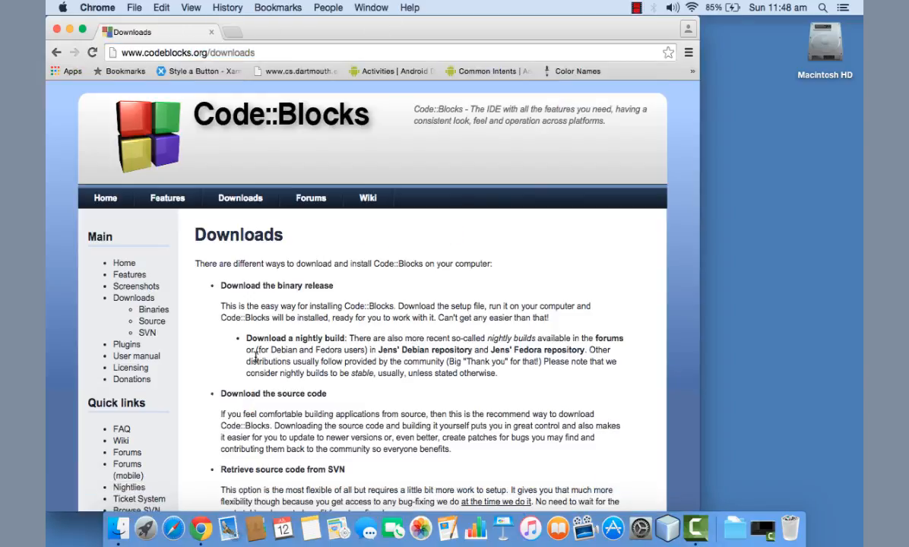
Look through the download options and open the Binaries page of Code::Blocks
scroll(247, 346, "down", 3)
scroll(256, 356, "down", 5)
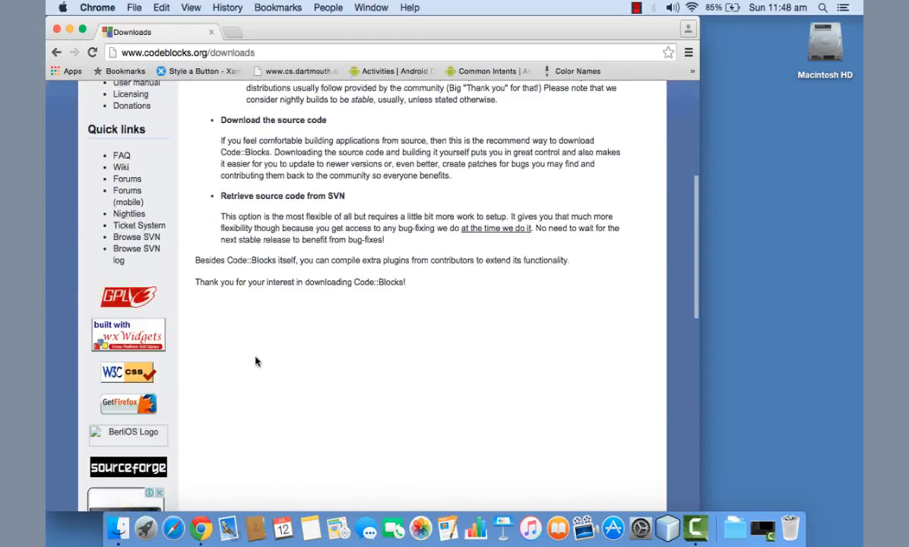
scroll(256, 357, "up", 5)
scroll(256, 357, "up", 4)
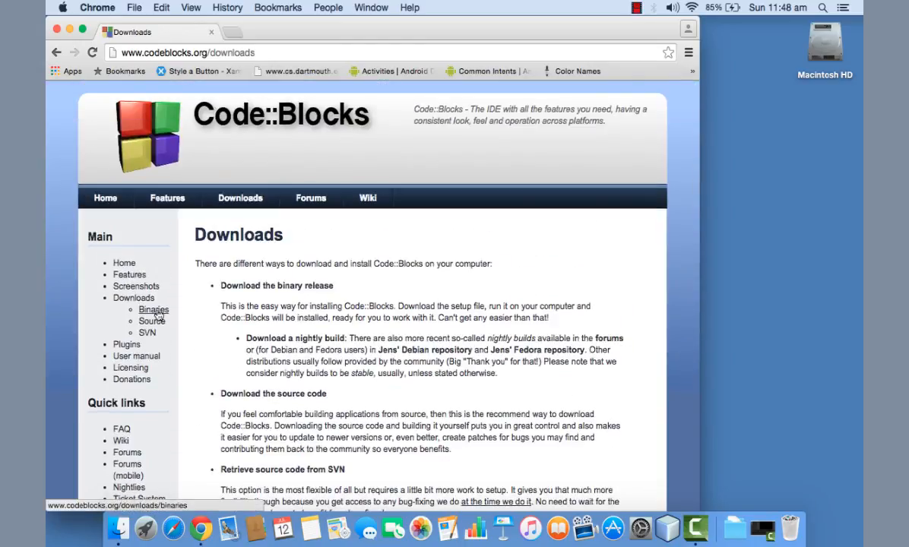
left_click(157, 314)
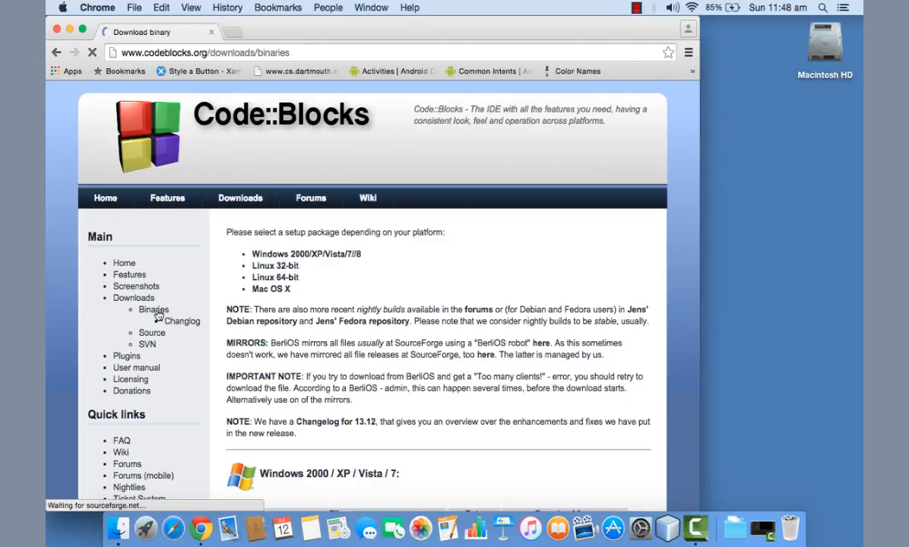
Go to the Windows 2000/XP/Vista/7/8 packages and examine the listed setup files, highlighting codeblocks-13.12mingw-setup.exe
scroll(356, 333, "down", 3)
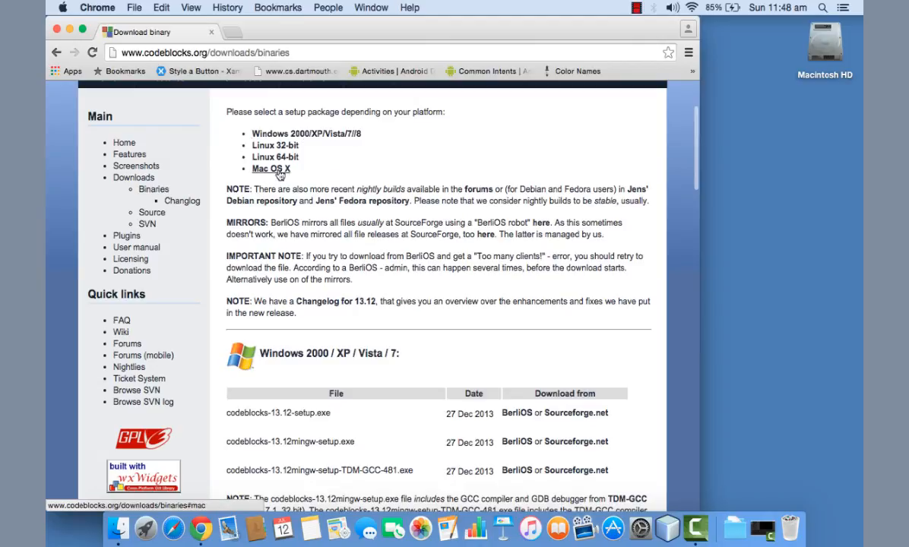
left_click(329, 135)
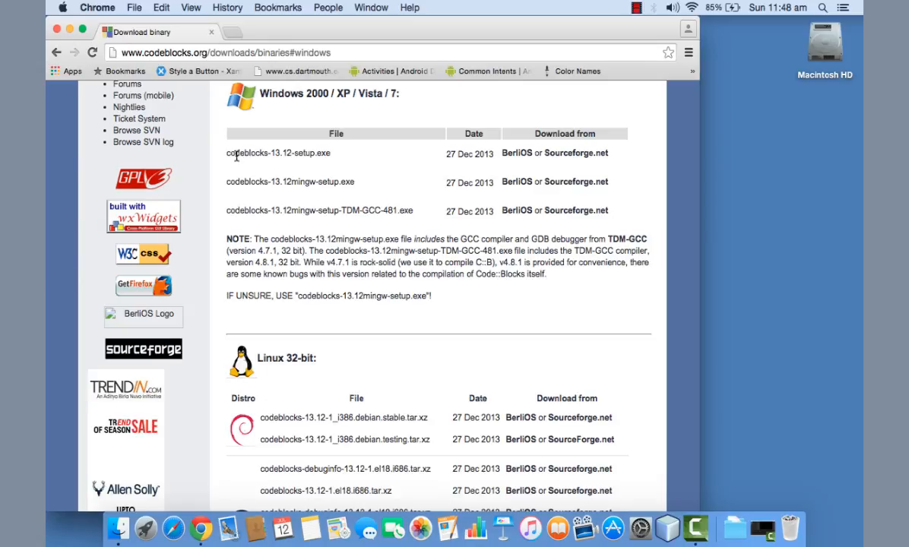
left_click_drag(227, 153, 331, 156)
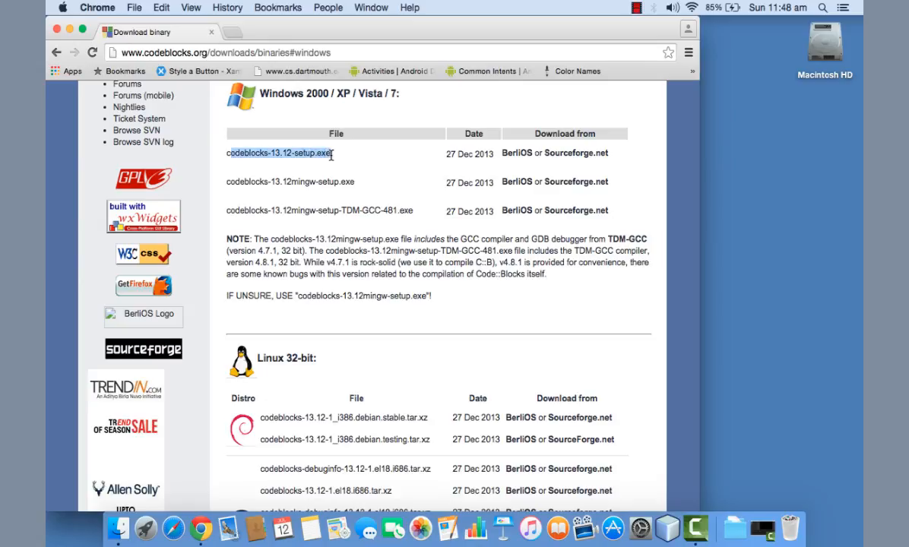
left_click_drag(224, 181, 357, 185)
left_click(368, 189)
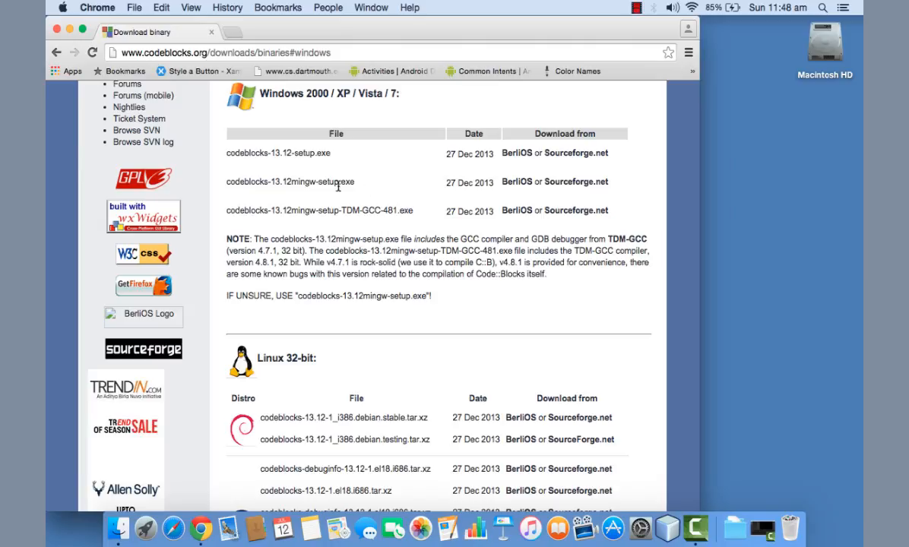
left_click_drag(267, 182, 358, 183)
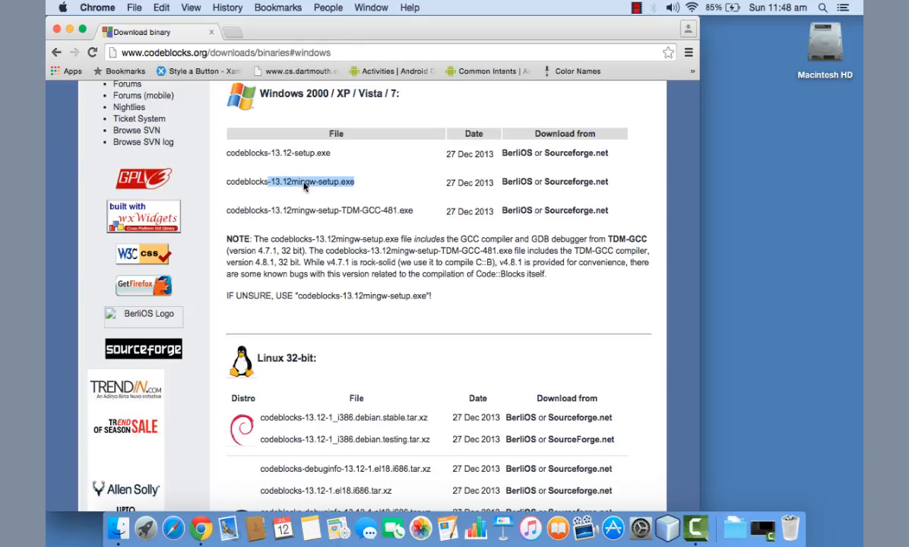
left_click(308, 185)
left_click_drag(316, 184, 291, 186)
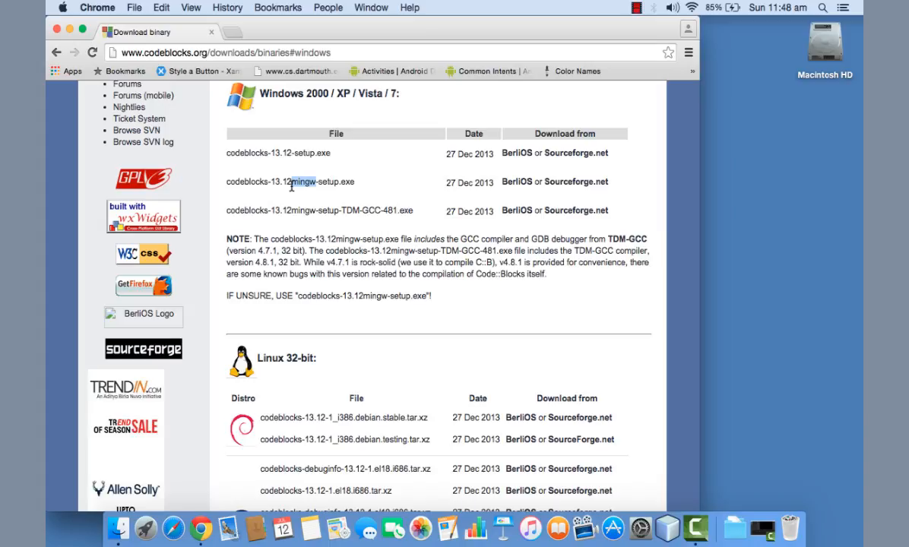
left_click_drag(226, 183, 324, 190)
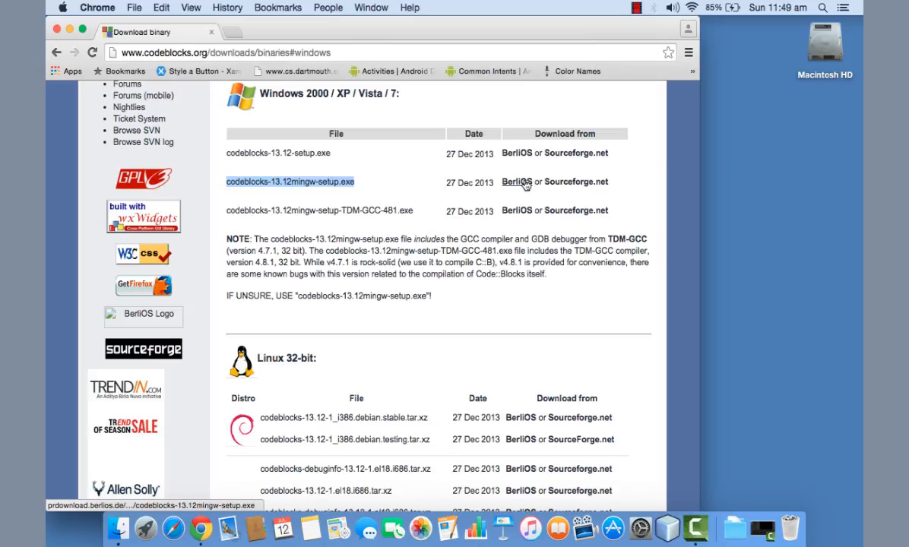
Start the Sourceforge.net download of codeblocks-13.12mingw-setup.exe, cancel saving it and return to the binaries page
left_click(585, 189)
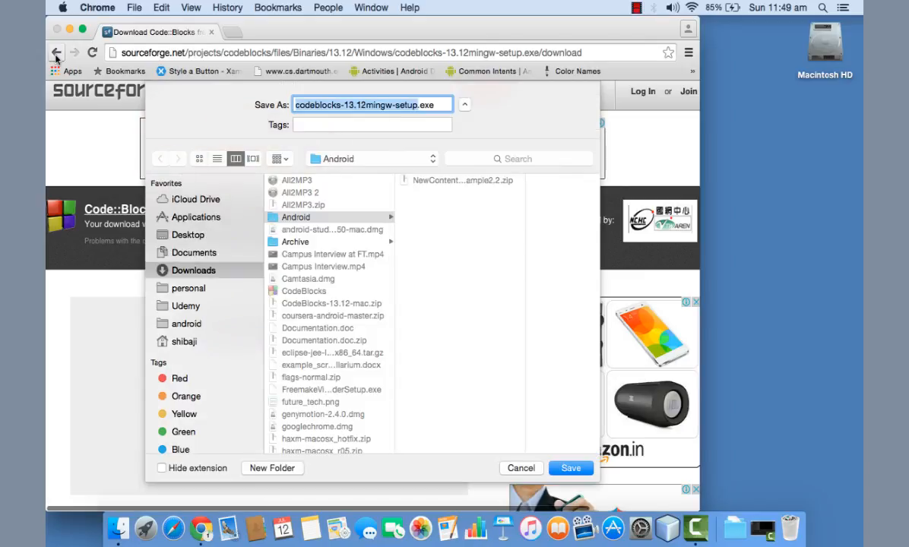
left_click(516, 467)
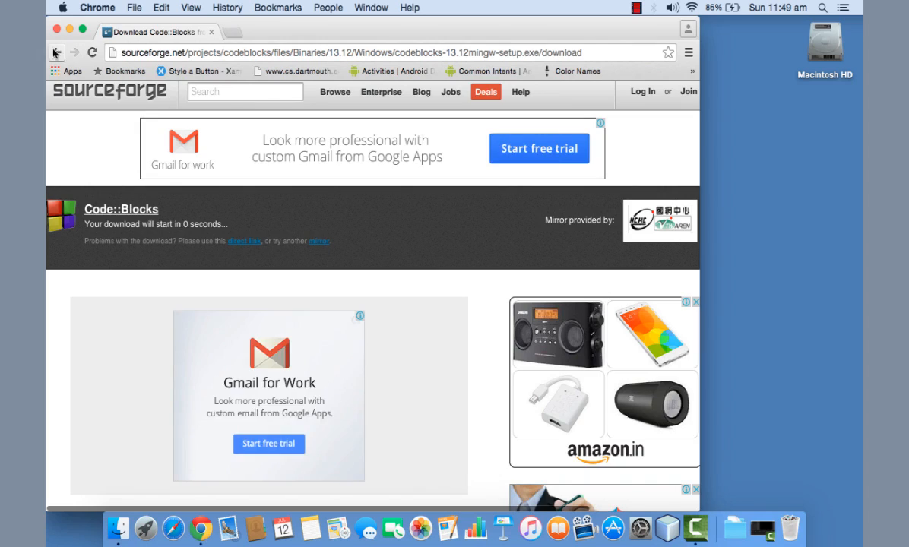
left_click(55, 52)
Look over the Linux packages, go to the Mac OS X section and highlight the file name CodeBlocks-13.12-mac.zip
scroll(275, 292, "down", 10)
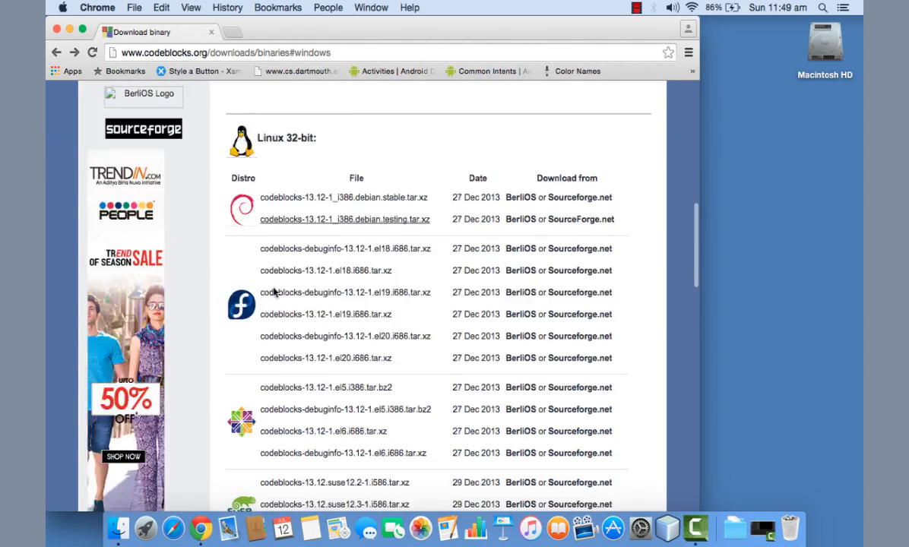
scroll(275, 292, "down", 12)
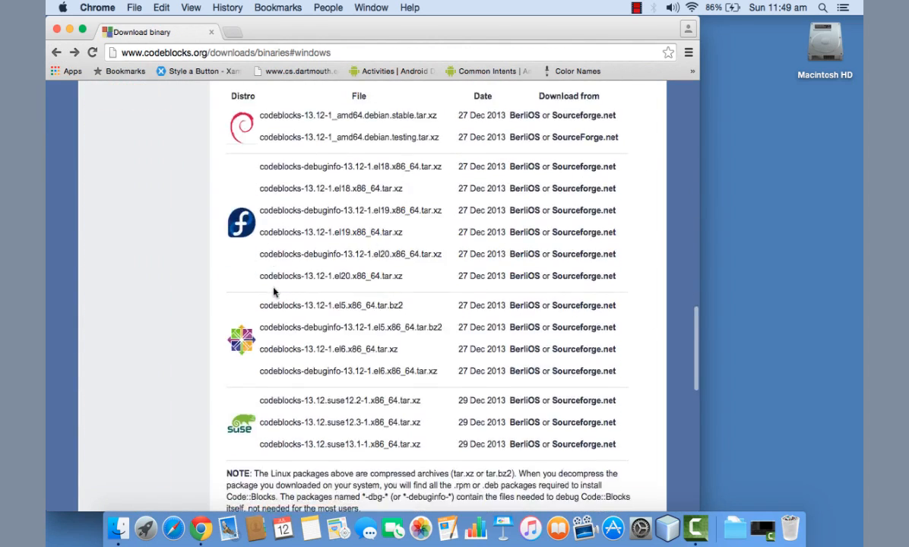
scroll(275, 292, "up", 20)
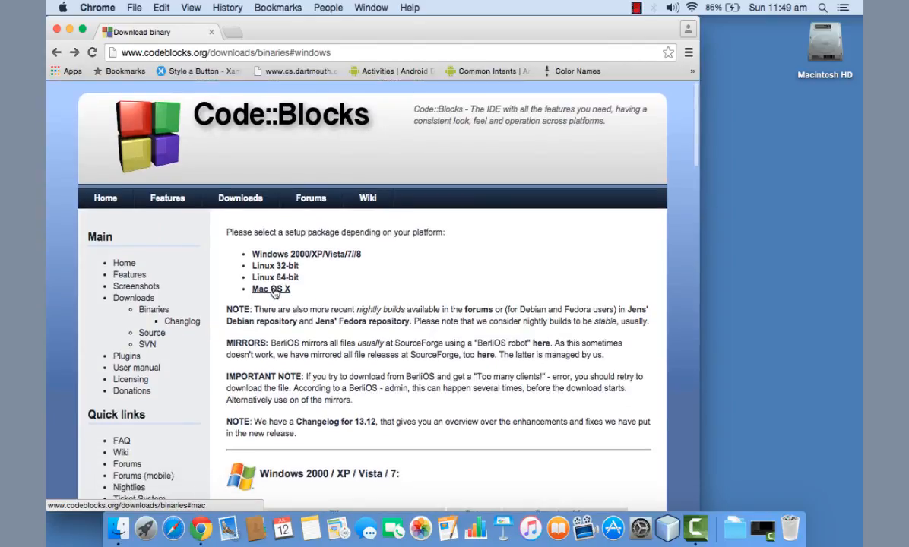
left_click(272, 290)
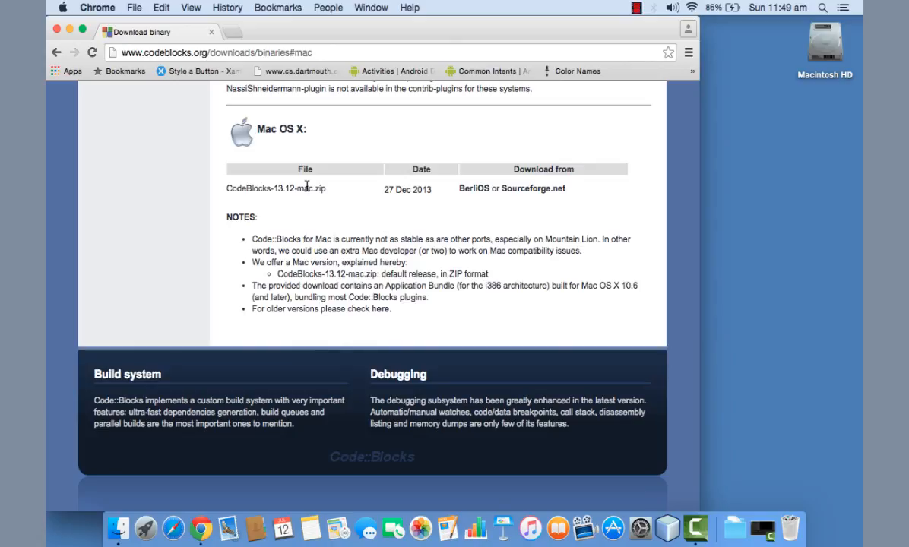
left_click_drag(326, 189, 243, 179)
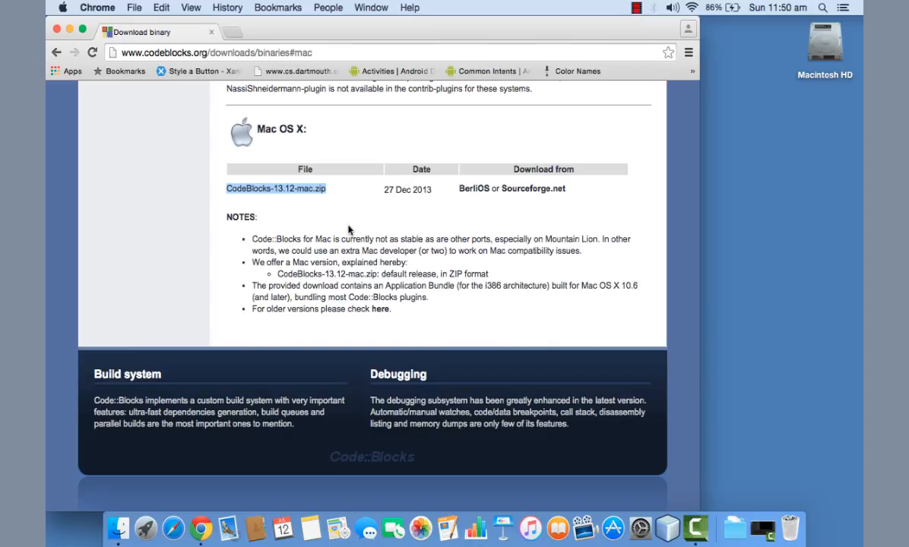
Start the Sourceforge.net download of CodeBlocks-13.12-mac.zip, cancel saving it and close the browser window
left_click(531, 190)
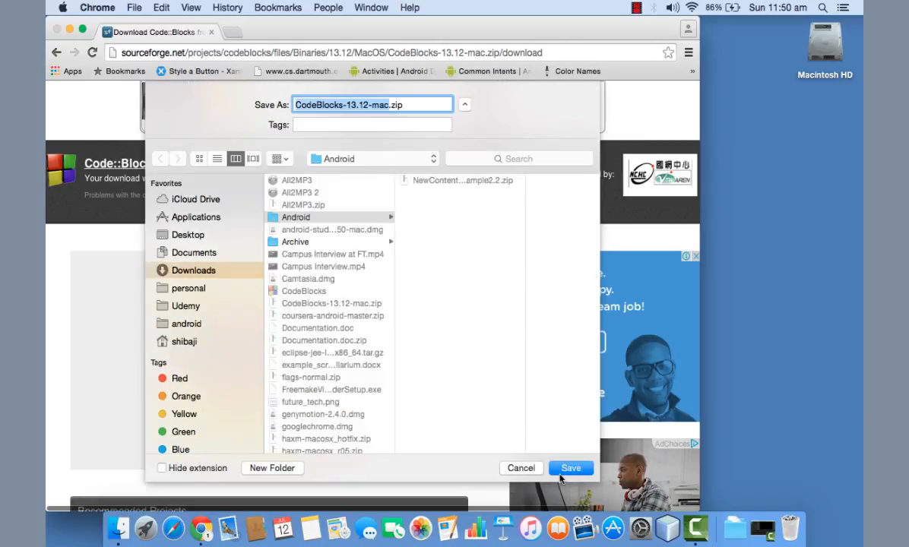
left_click(525, 468)
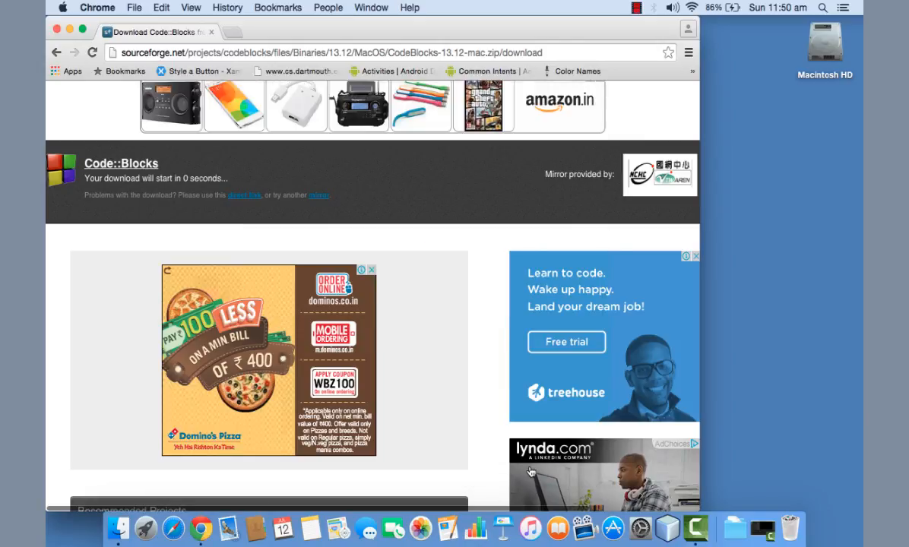
left_click(56, 29)
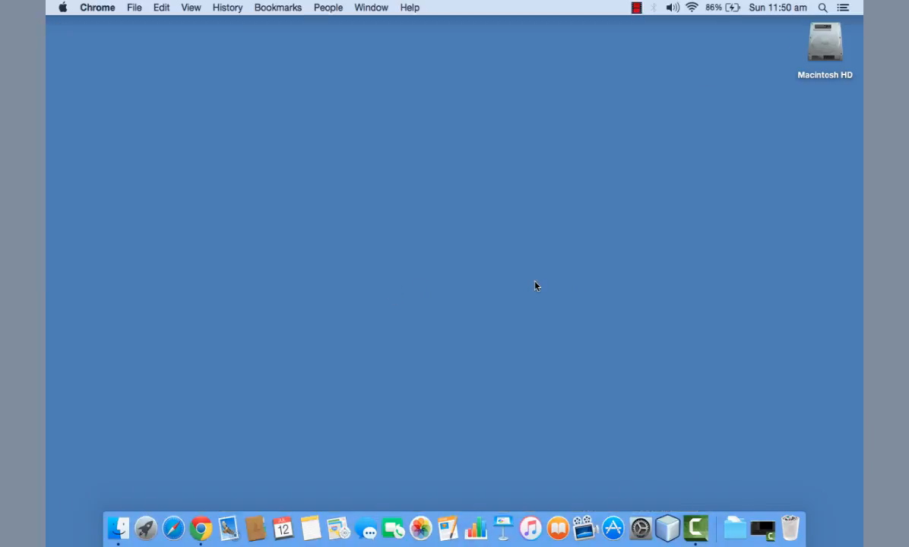
Launch the installed CodeBlocks application and enlarge its window to fill the screen
key("F4")
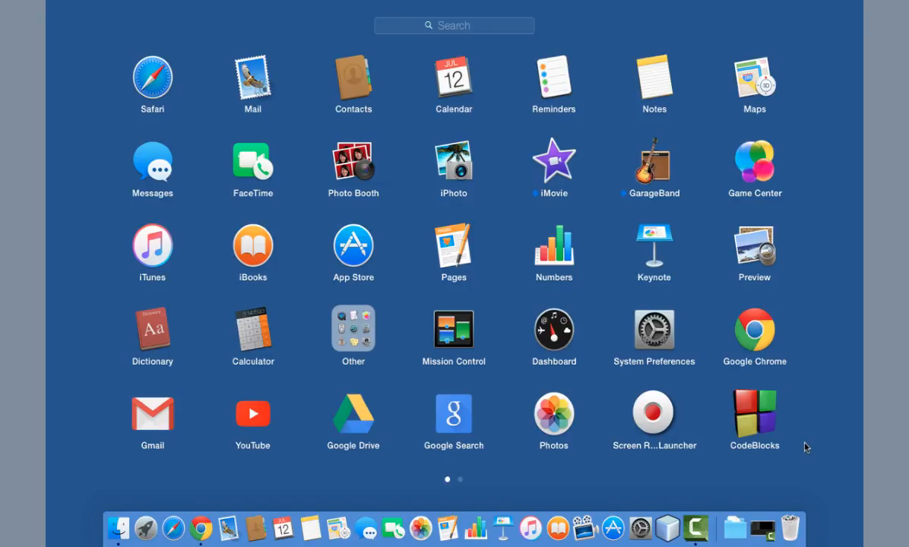
left_click(766, 425)
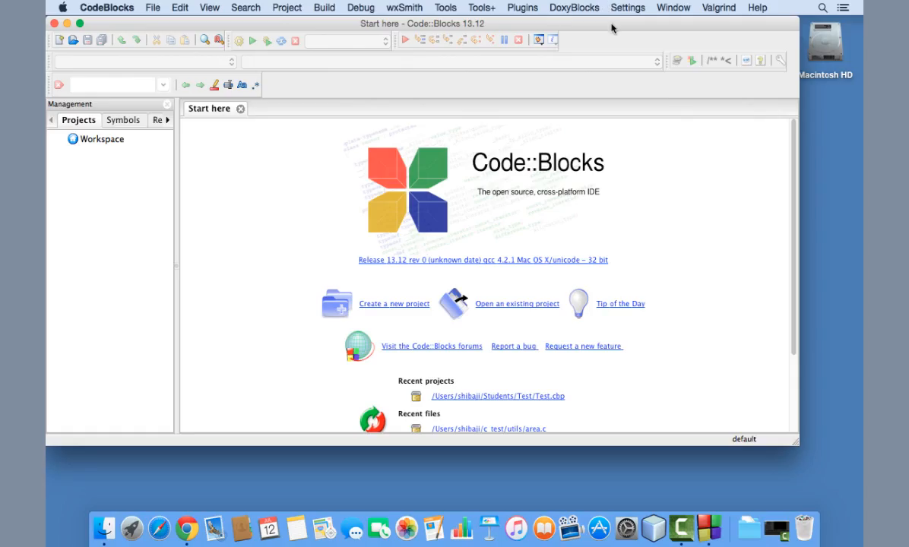
double_click(612, 27)
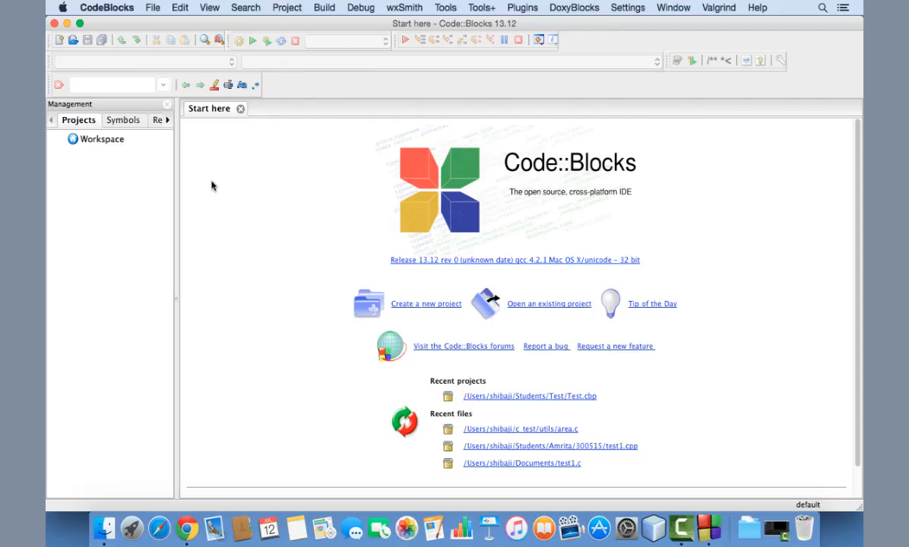
Start a new project from the Console application template and proceed past the wizard's welcome page
left_click(155, 9)
mouse_move(154, 24)
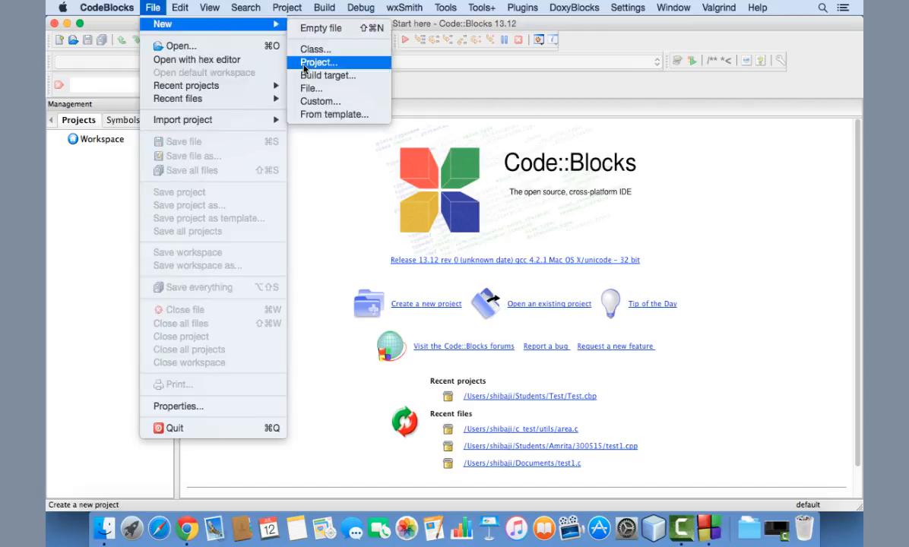
left_click(305, 66)
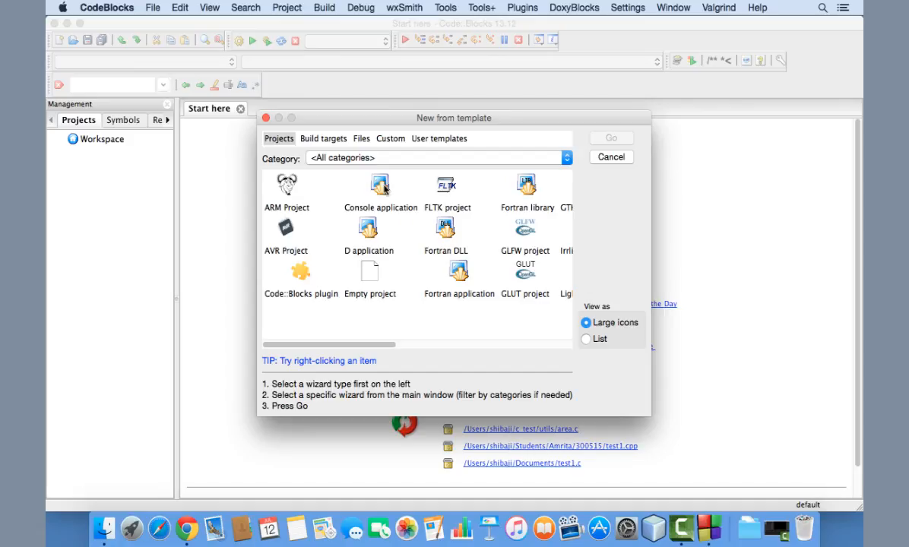
left_click(380, 188)
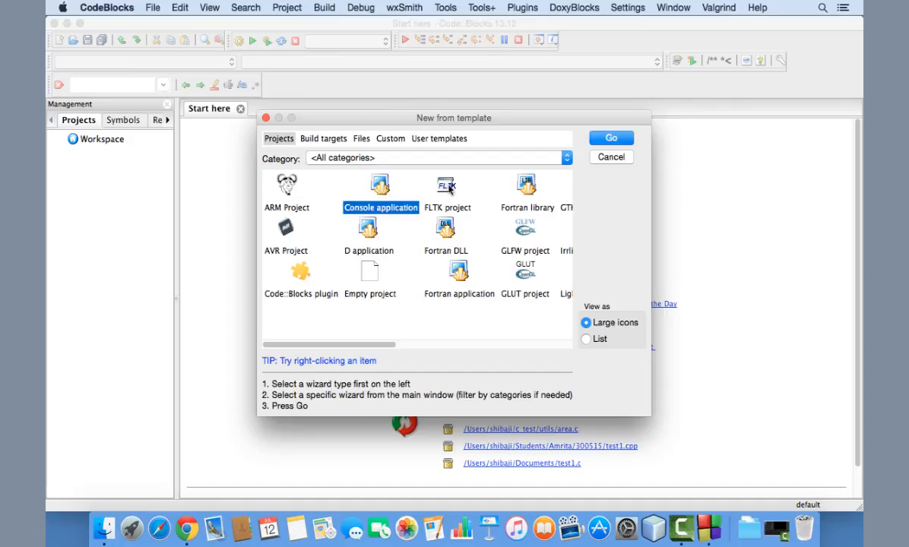
double_click(379, 188)
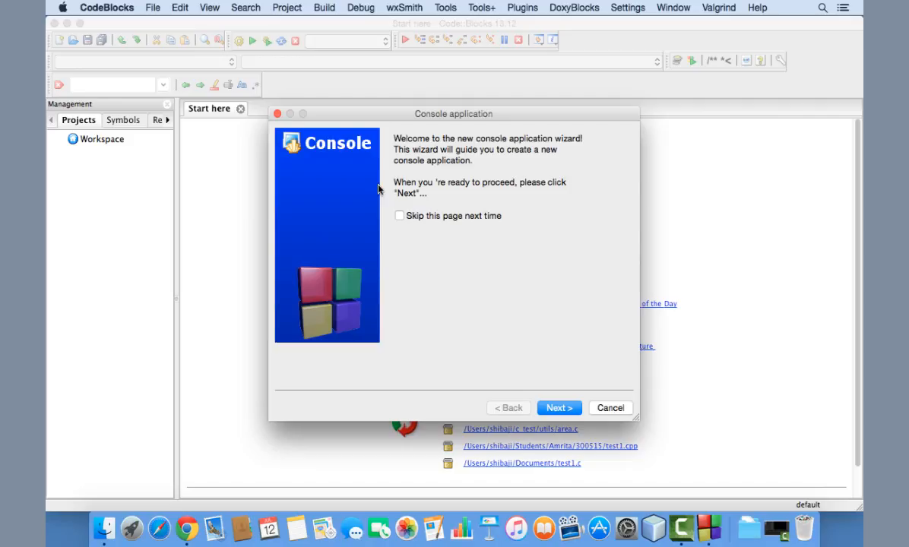
left_click(563, 409)
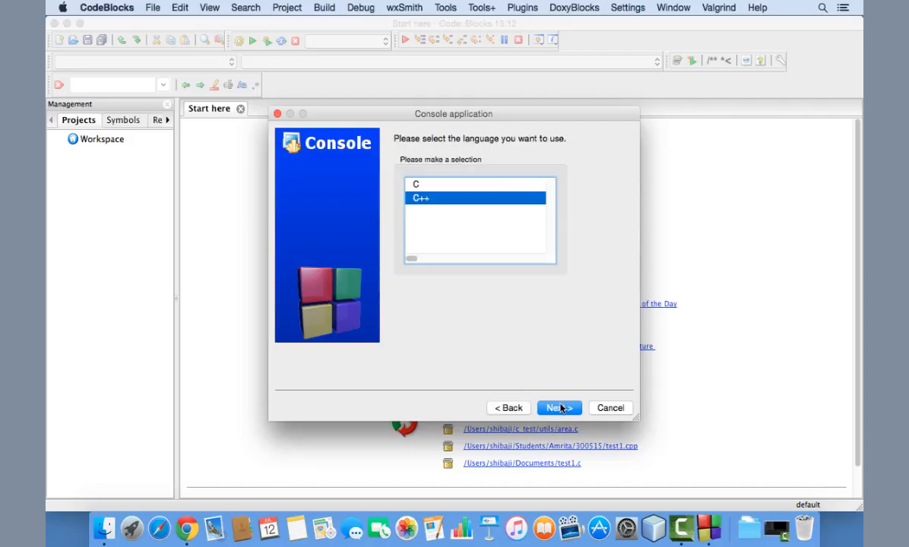
Choose C as the language of the console application and continue to the project title and folder page
left_click(492, 186)
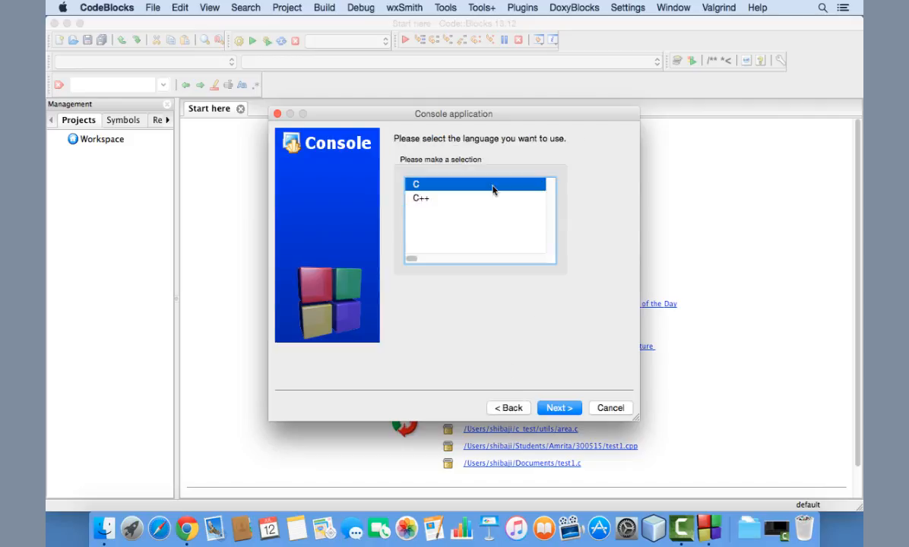
left_click(435, 199)
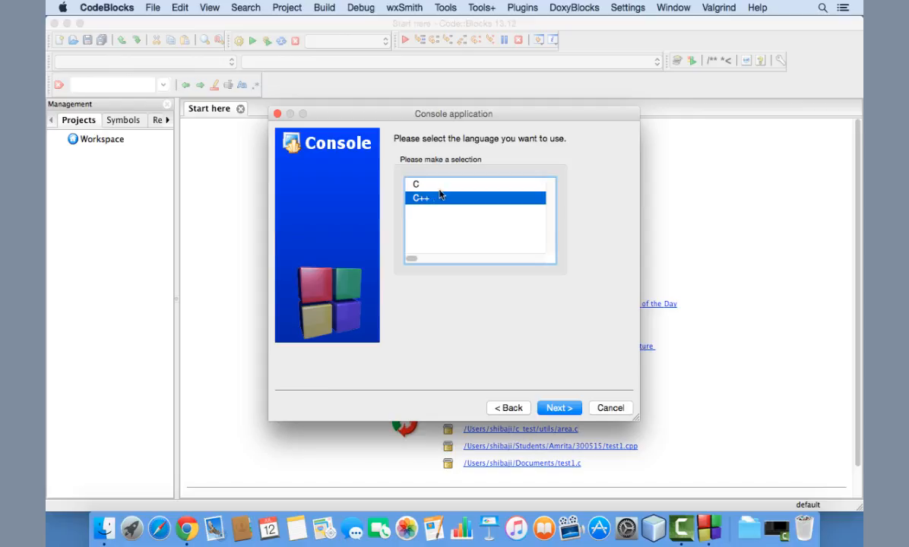
left_click(445, 185)
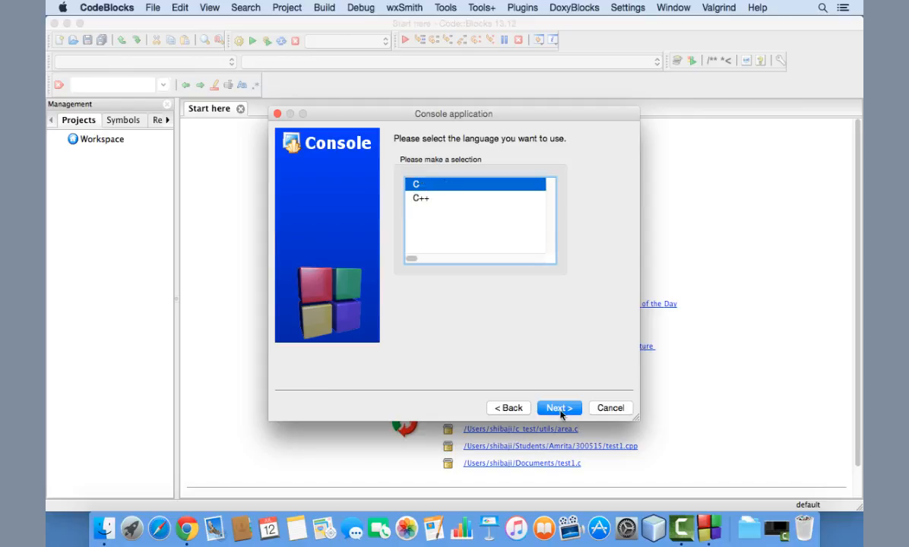
key("Return")
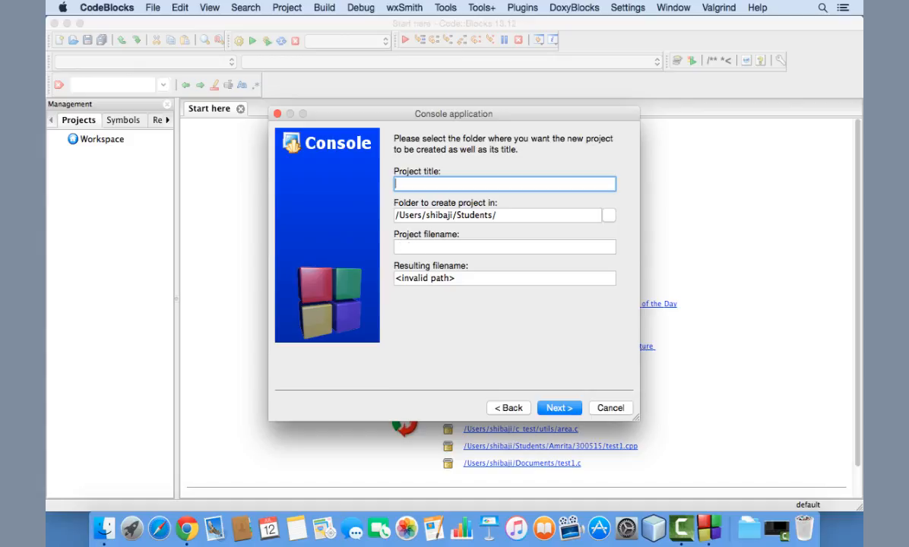
Title the console application project HelloC, with the project filename HelloC.cbp
type("Hello")
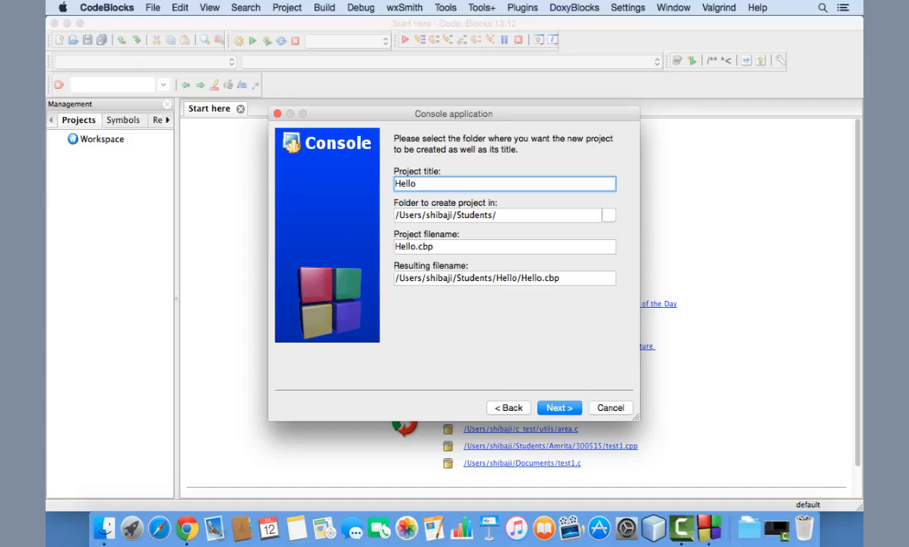
type("C")
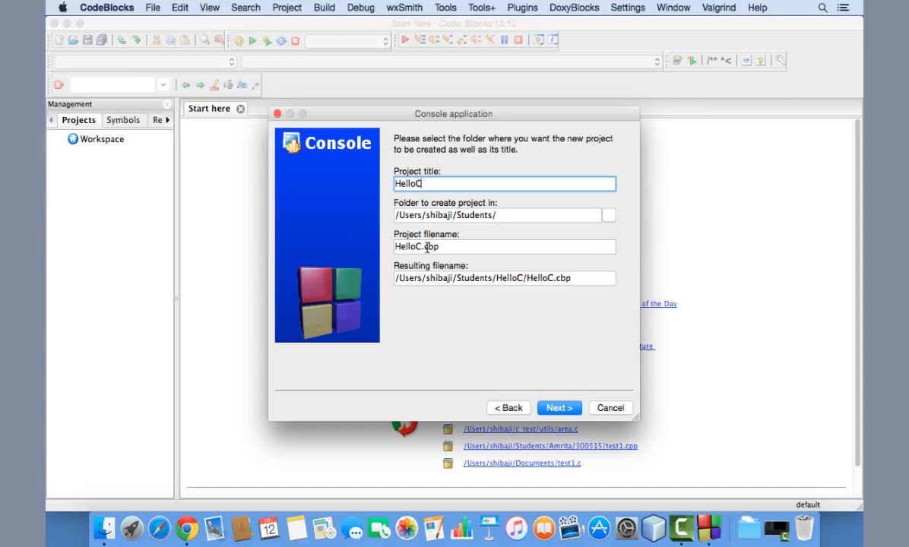
left_click_drag(446, 247, 411, 247)
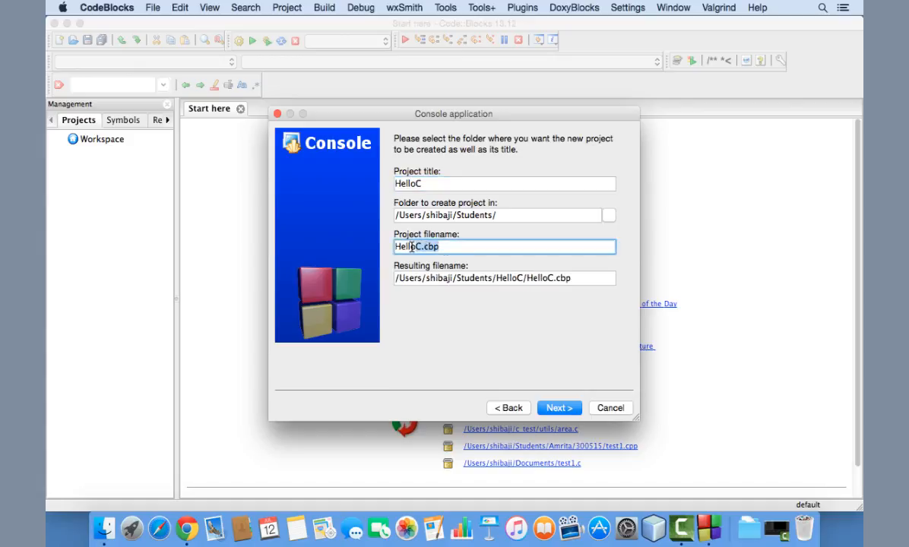
left_click(454, 246)
left_click_drag(497, 215, 366, 199)
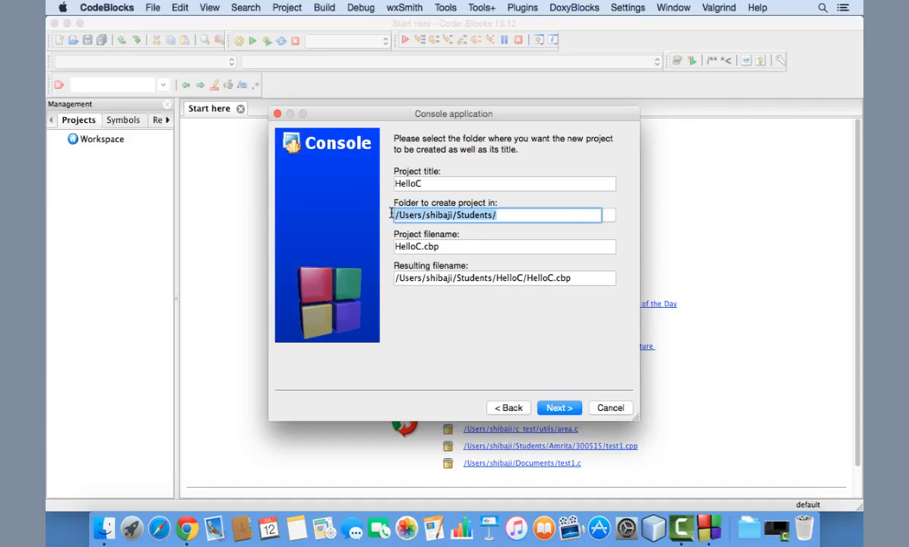
left_click(503, 216)
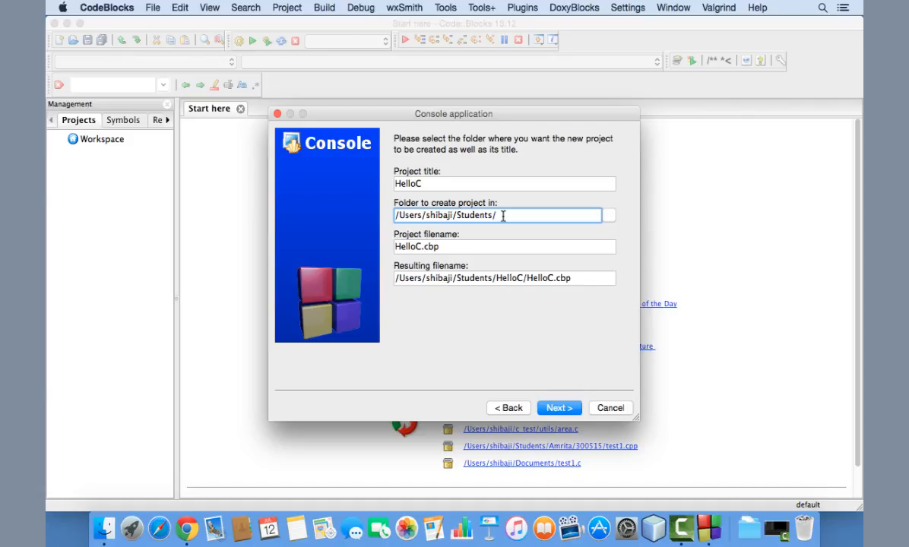
left_click(609, 218)
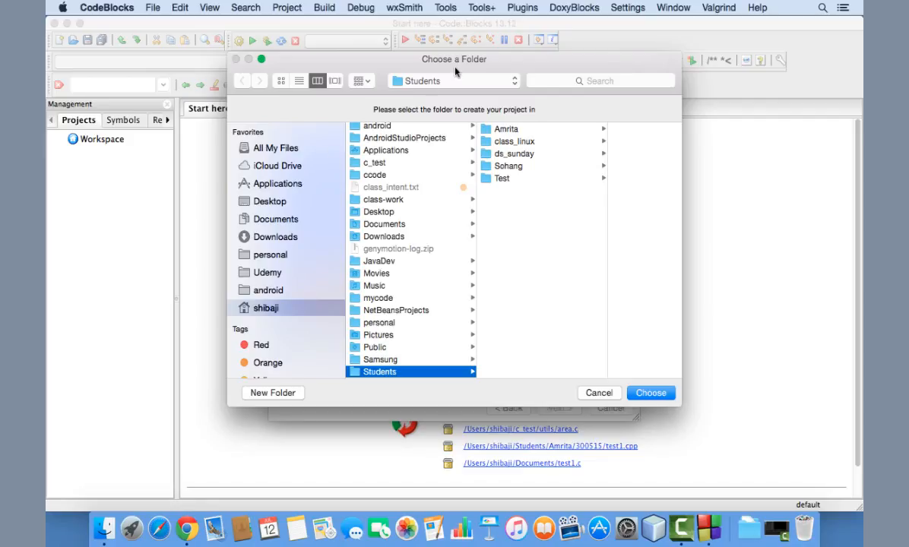
left_click_drag(428, 58, 397, 78)
key("Return")
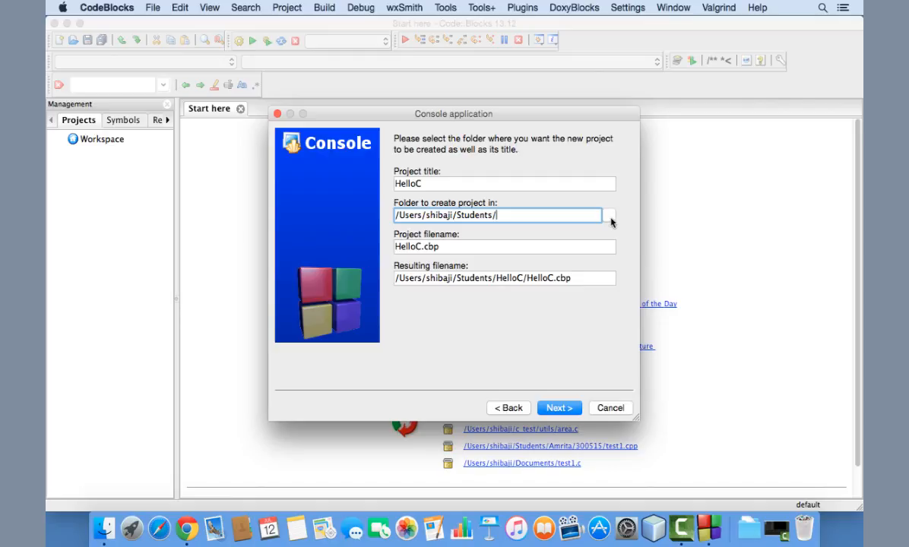
Choose the ccode folder in the home directory as the project's location and continue to the compiler page
left_click(610, 216)
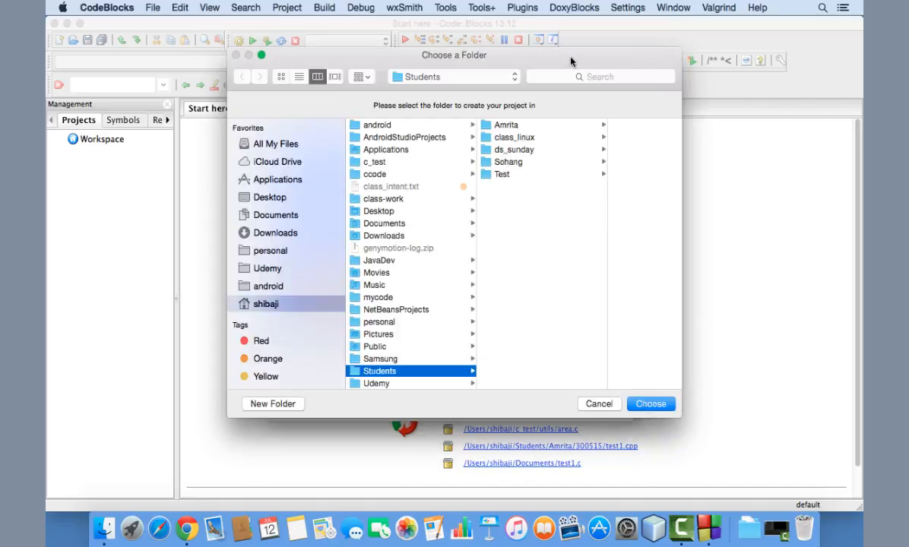
left_click_drag(572, 59, 597, 61)
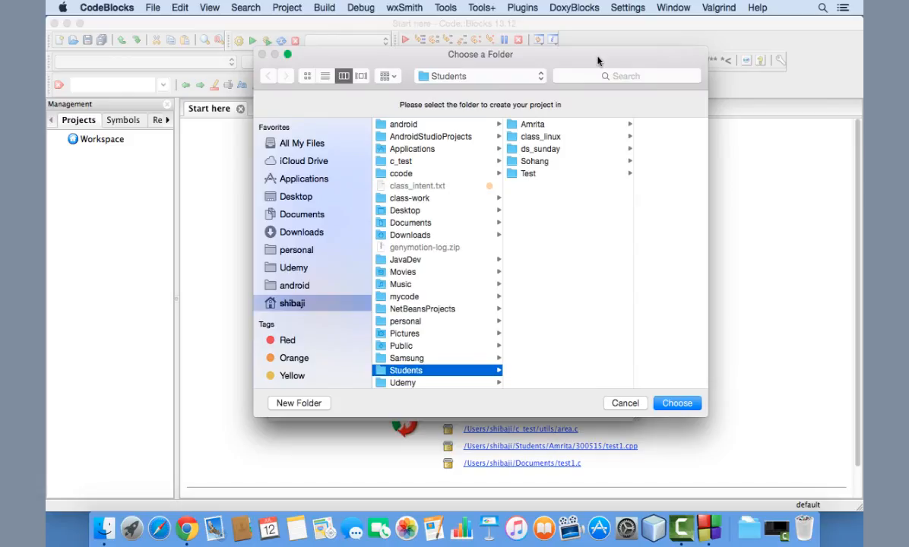
left_click(408, 162)
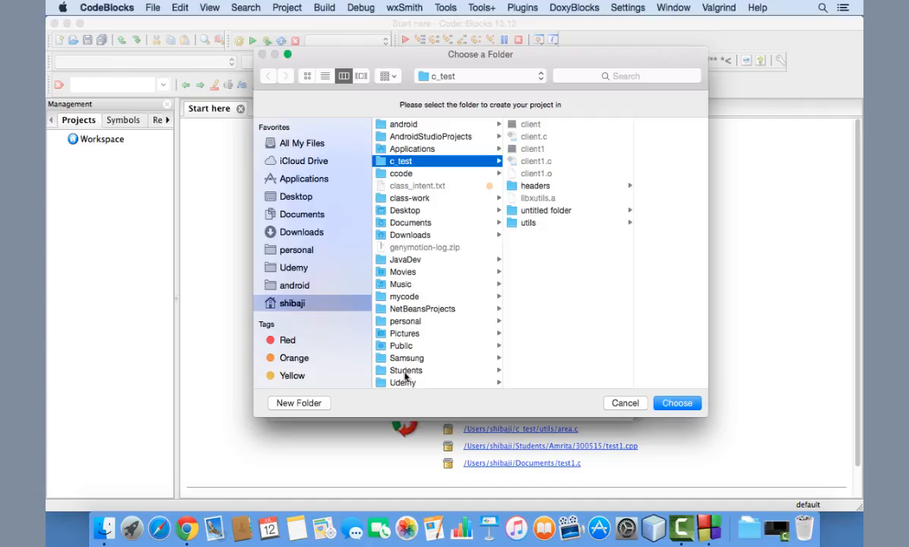
left_click(423, 175)
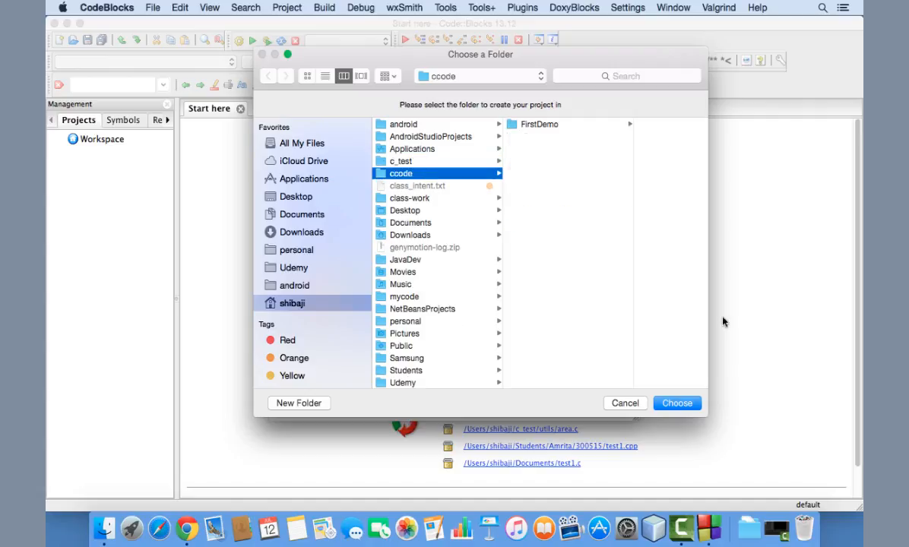
left_click(676, 403)
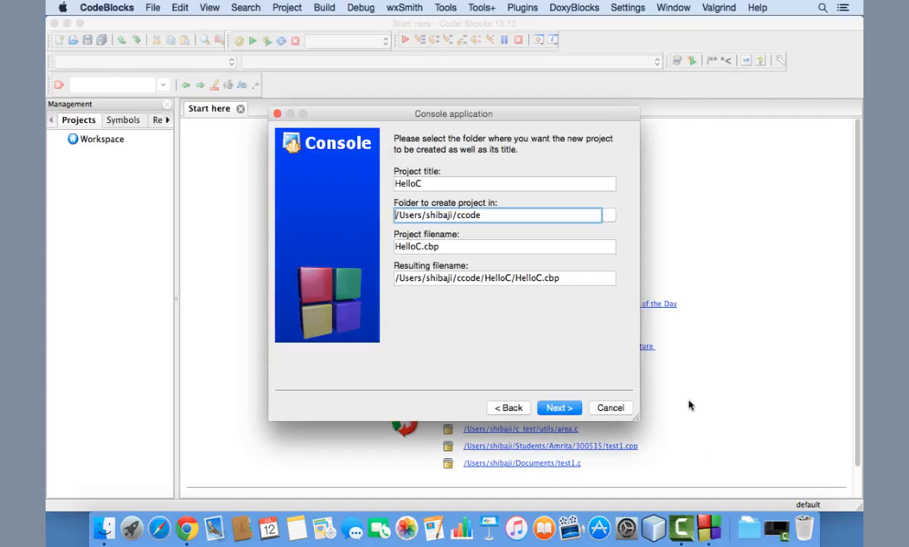
left_click(565, 407)
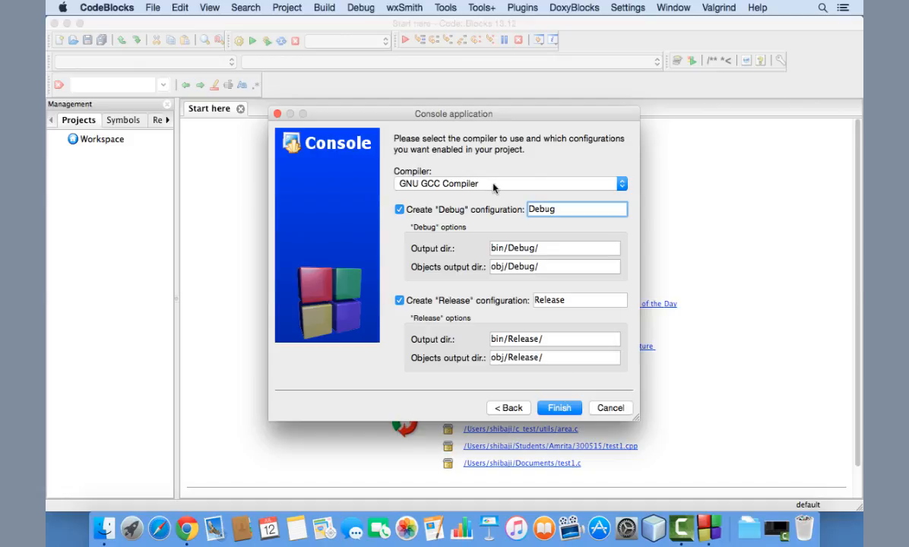
Keep GNU GCC Compiler with the Debug and Release configurations and finish the project wizard
left_click(456, 184)
left_click(456, 183)
left_click(558, 409)
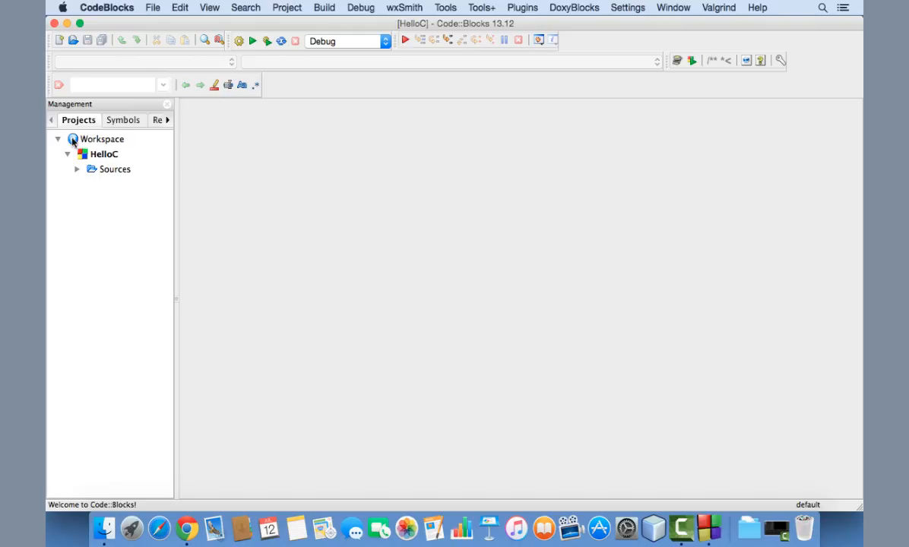
Expand the Sources folder of the HelloC project and open main.c in the editor
left_click(92, 143)
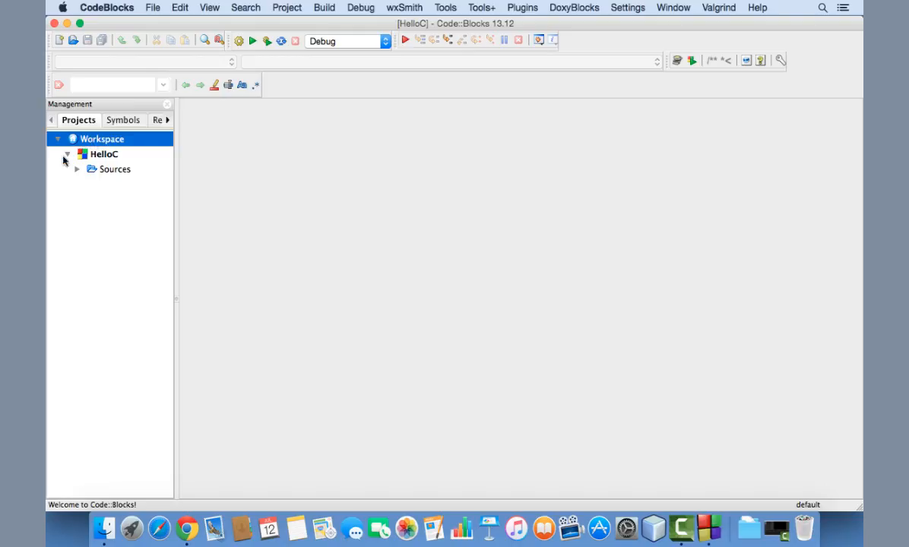
left_click(68, 154)
left_click(67, 154)
double_click(101, 171)
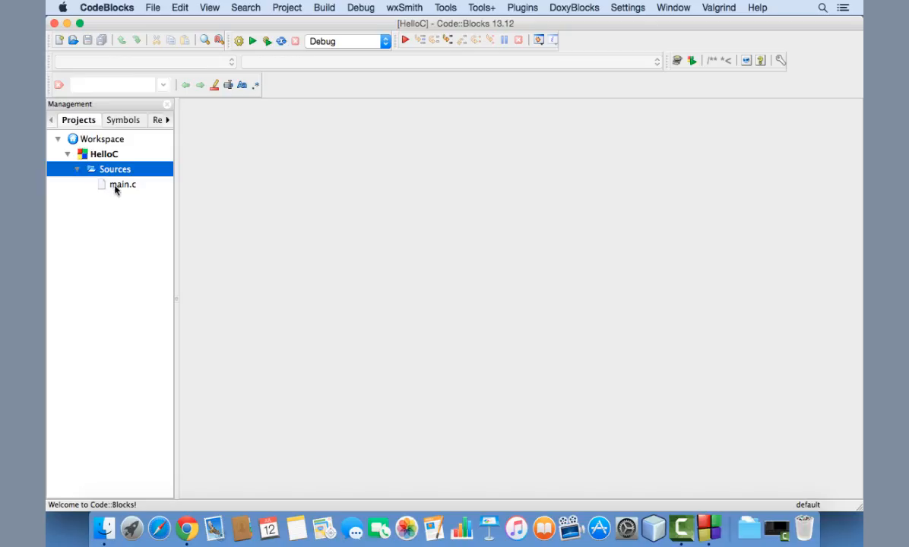
double_click(116, 187)
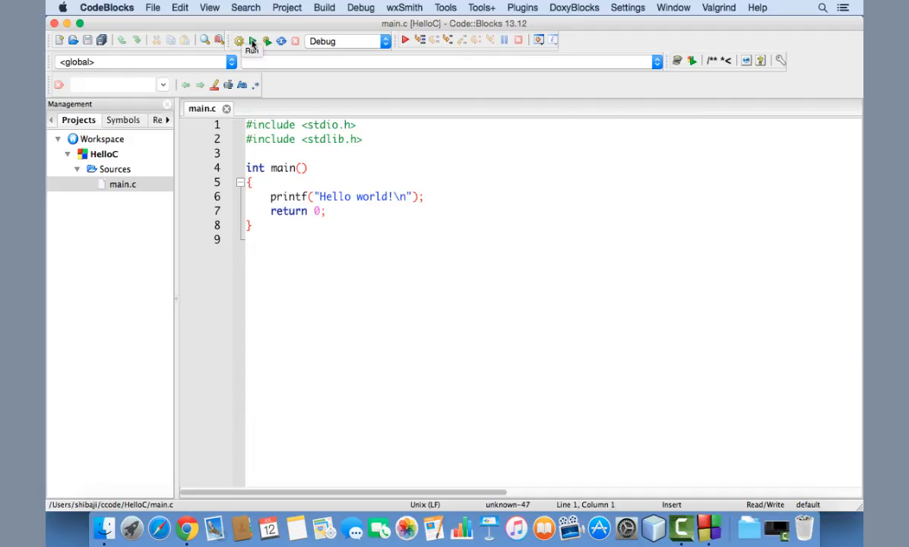
Build and run the HelloC project, and highlight the program's printed line in the terminal window
left_click(327, 9)
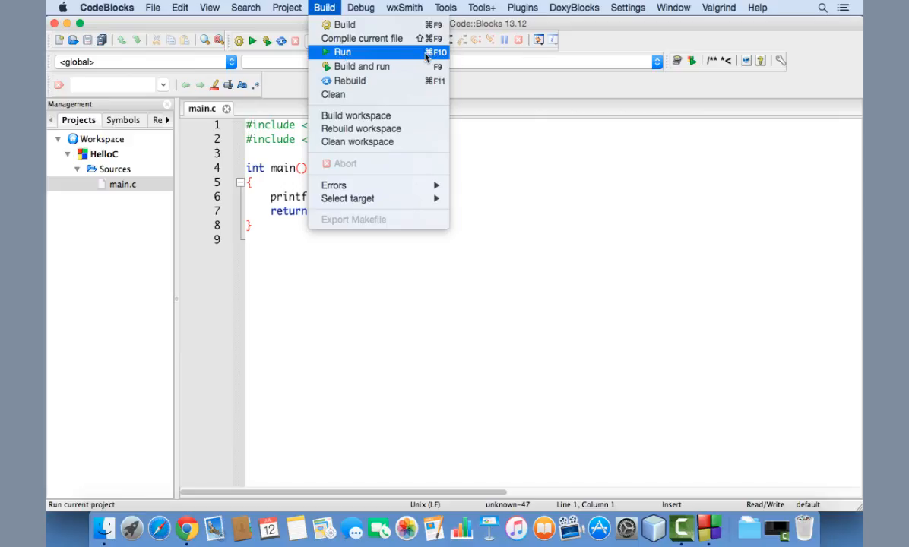
left_click(389, 71)
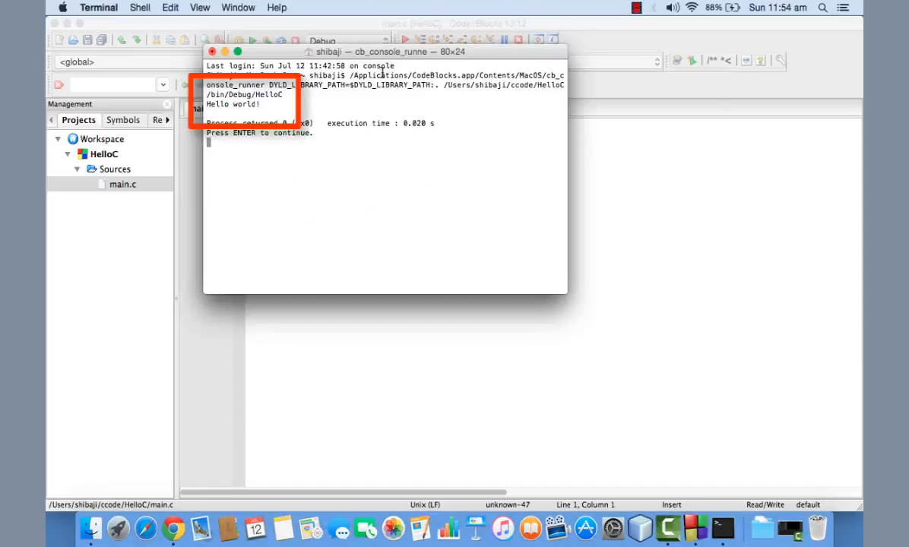
left_click_drag(269, 102, 188, 98)
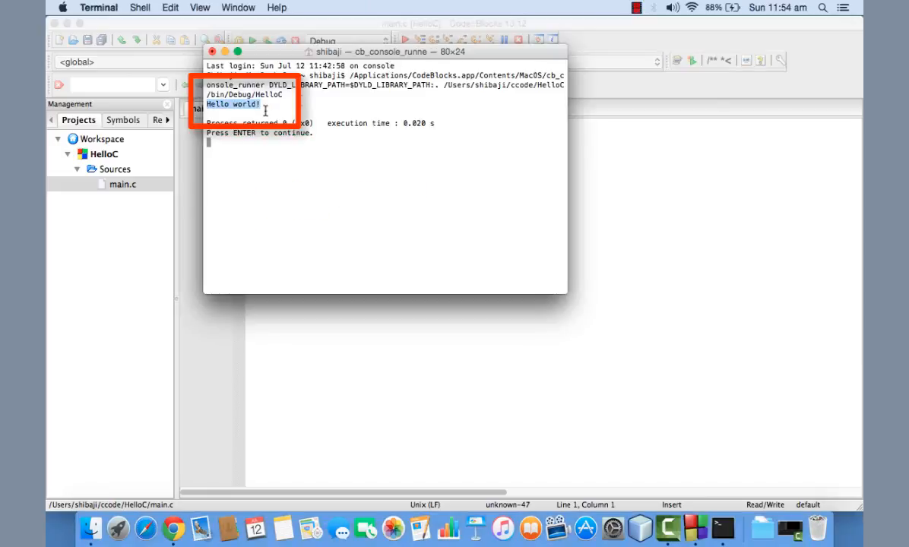
left_click_drag(339, 52, 403, 97)
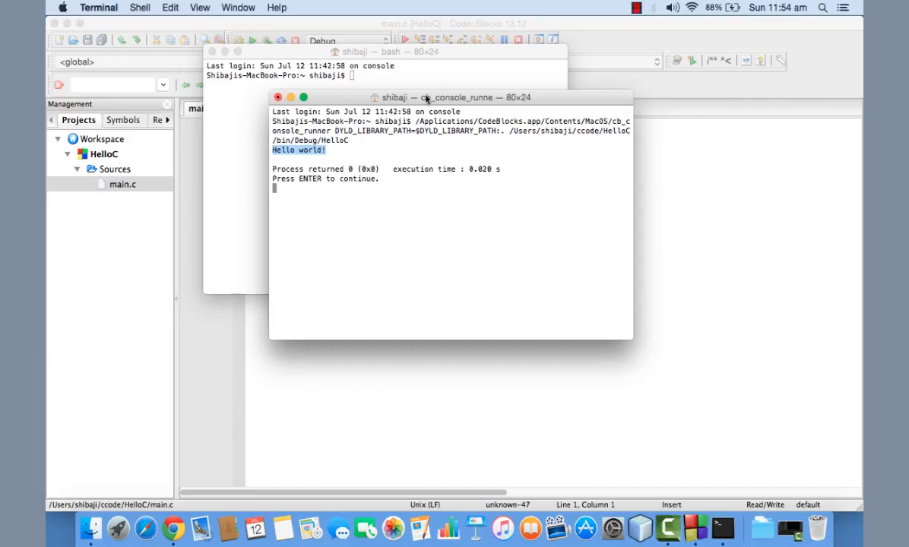
mouse_move(417, 102)
left_mouse_down()
mouse_move(475, 126)
mouse_move(433, 97)
left_mouse_up()
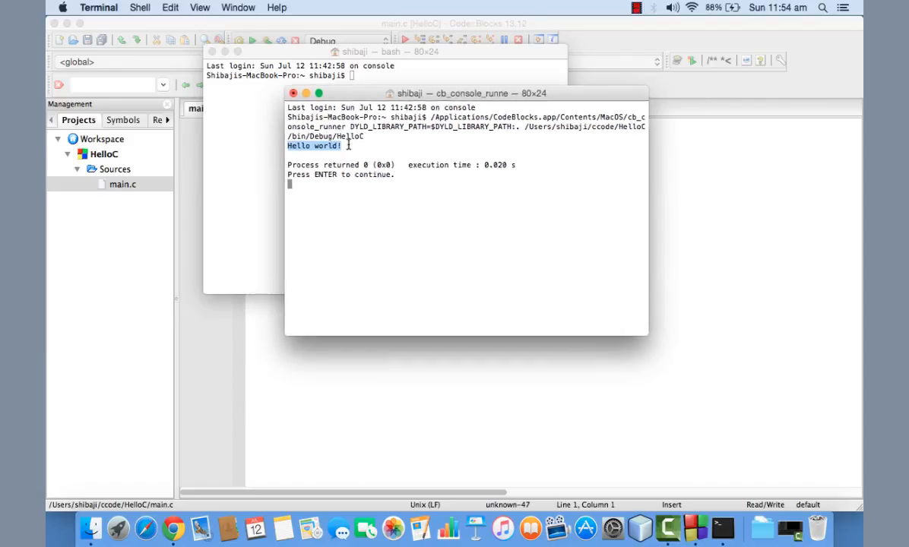
left_click_drag(348, 144, 283, 142)
Close the program's terminal window, terminating its running process, and close the remaining bash window
left_click(294, 93)
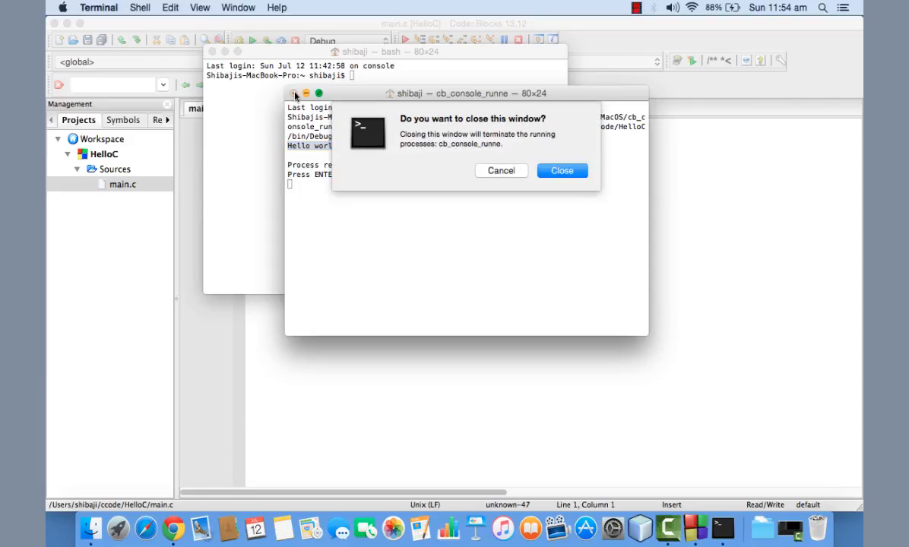
left_click(566, 173)
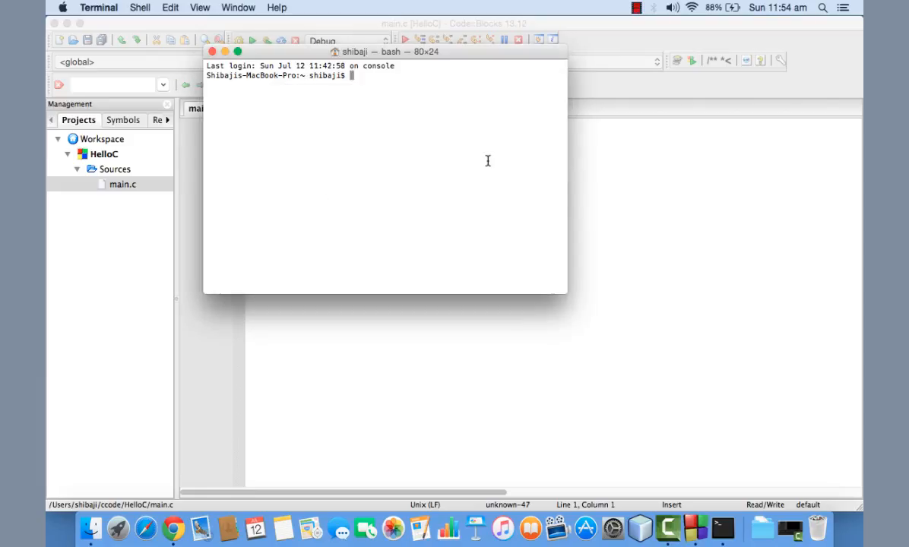
left_click(212, 51)
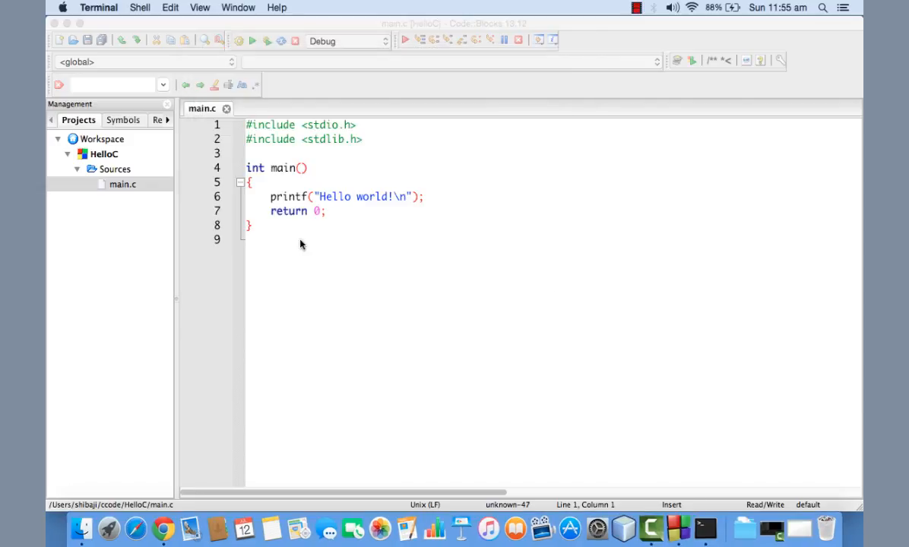